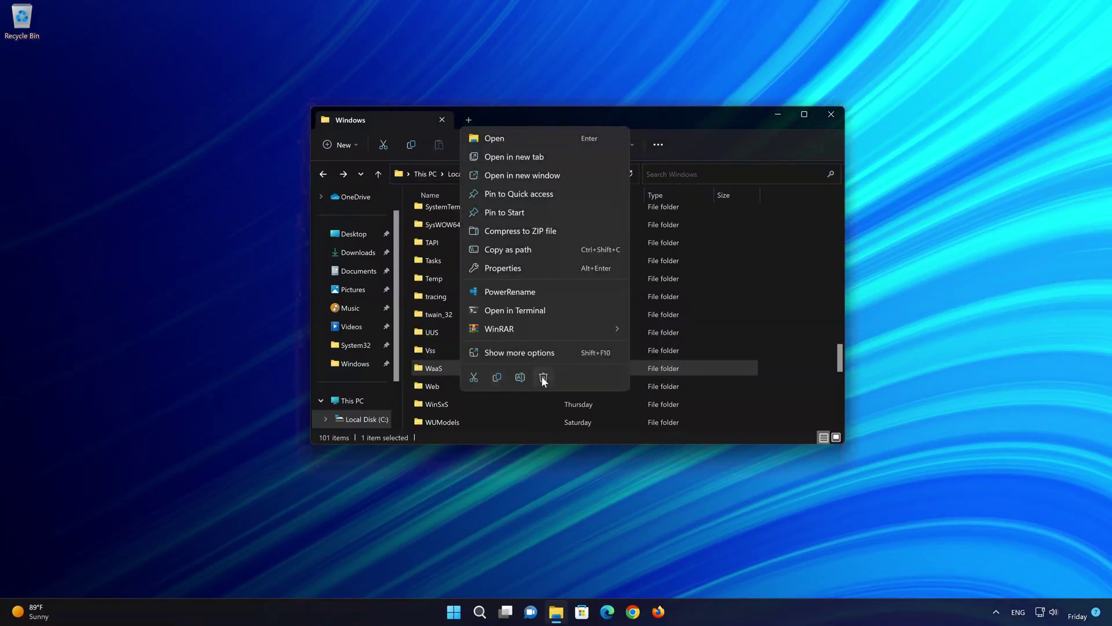
# Step: Try deleting the WaaS folder twice and dismiss the access denied message
pyautogui.click(543, 378)
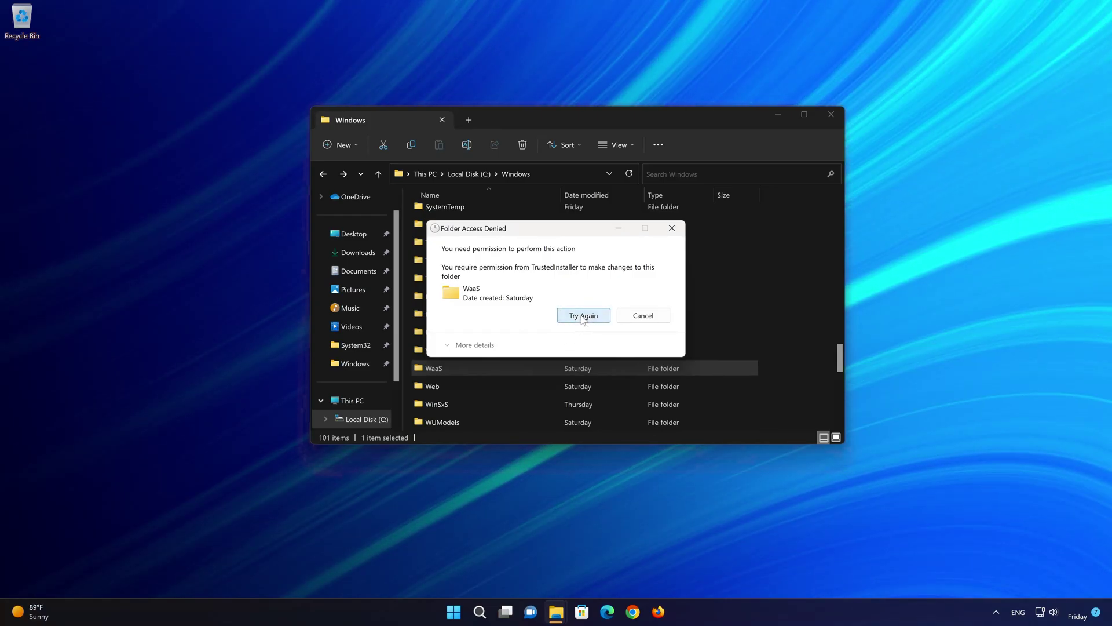
pyautogui.click(584, 318)
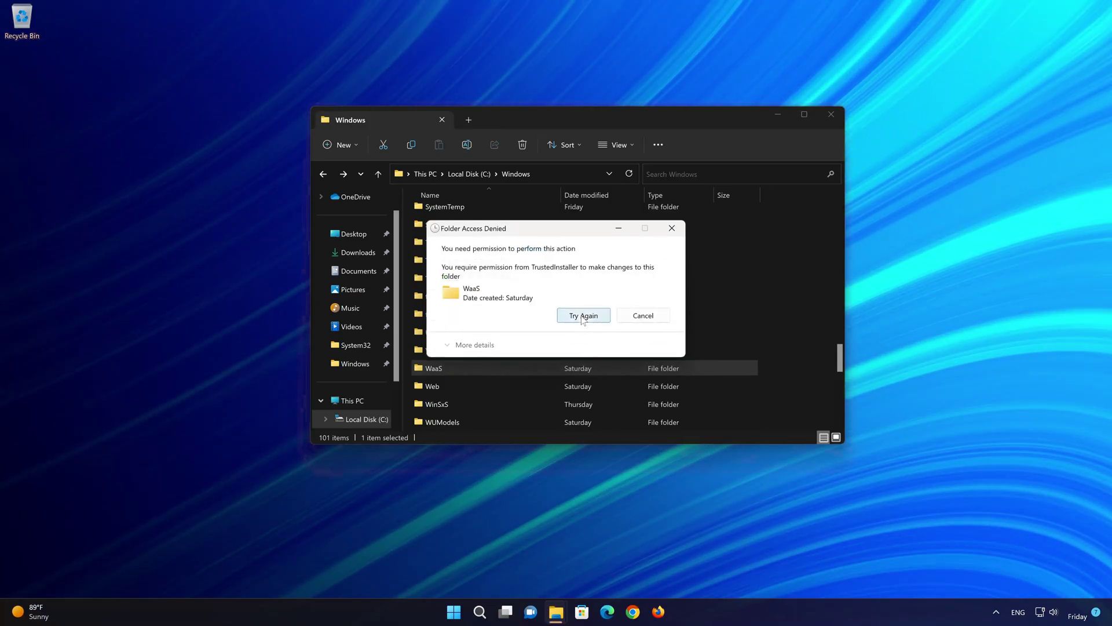
pyautogui.click(670, 231)
pyautogui.scroll(-2, 631, 246)
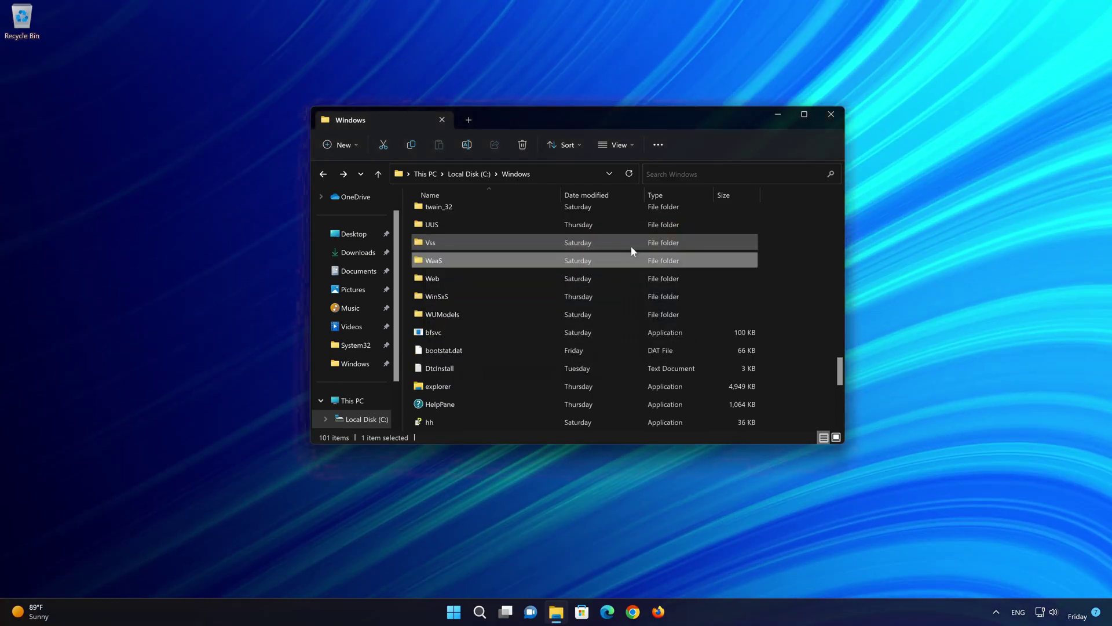
# Step: Open the WaaS folder's Properties on the Security page
pyautogui.rightClick(467, 262)
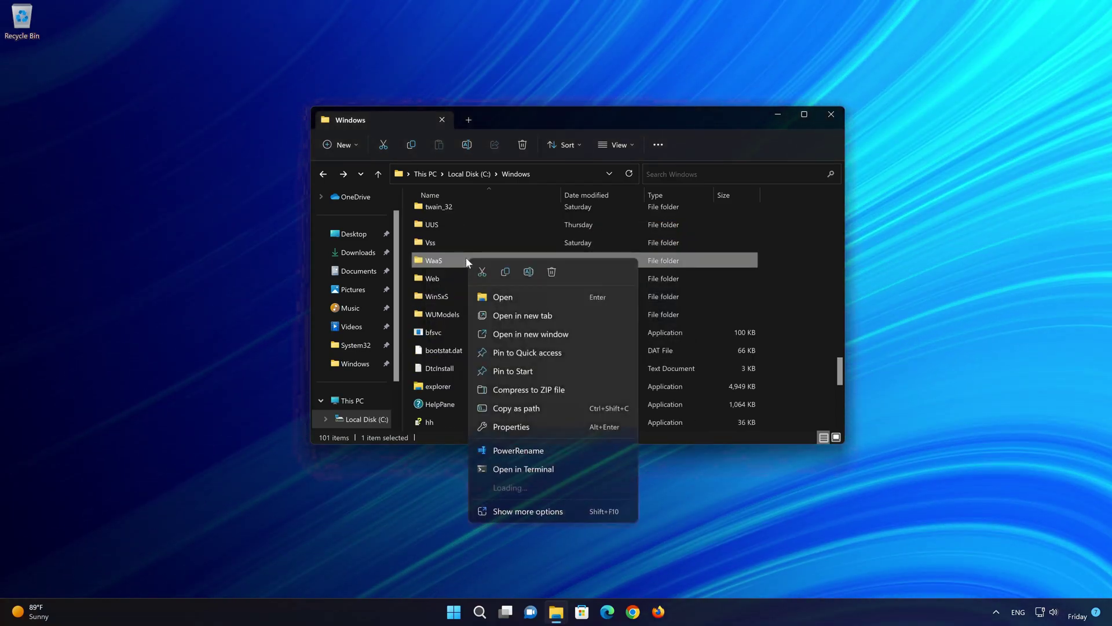
pyautogui.click(511, 427)
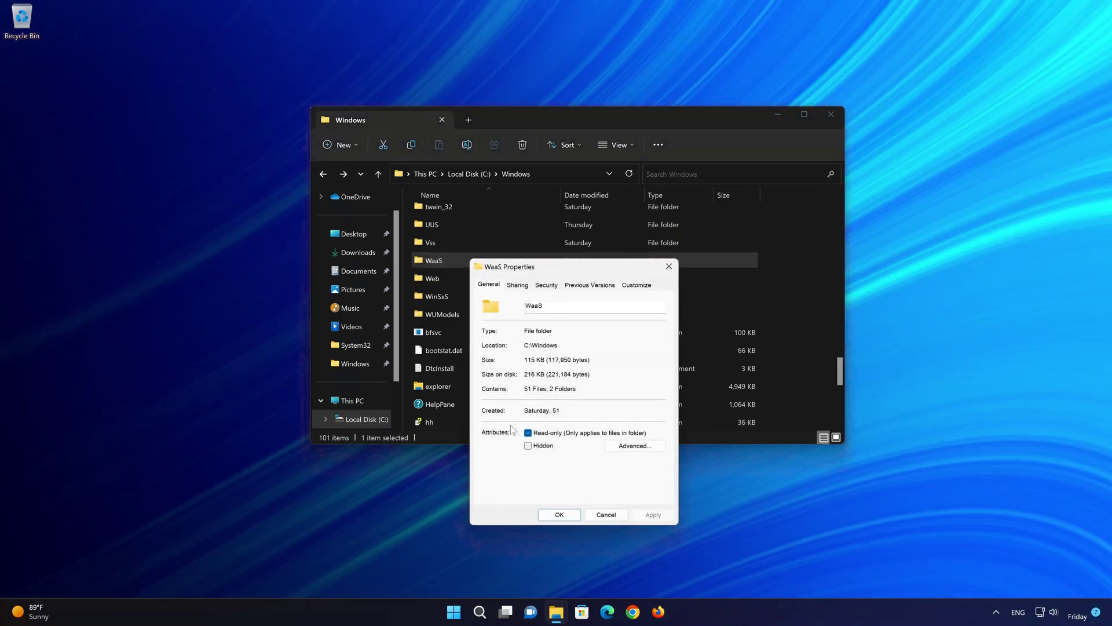
pyautogui.click(544, 286)
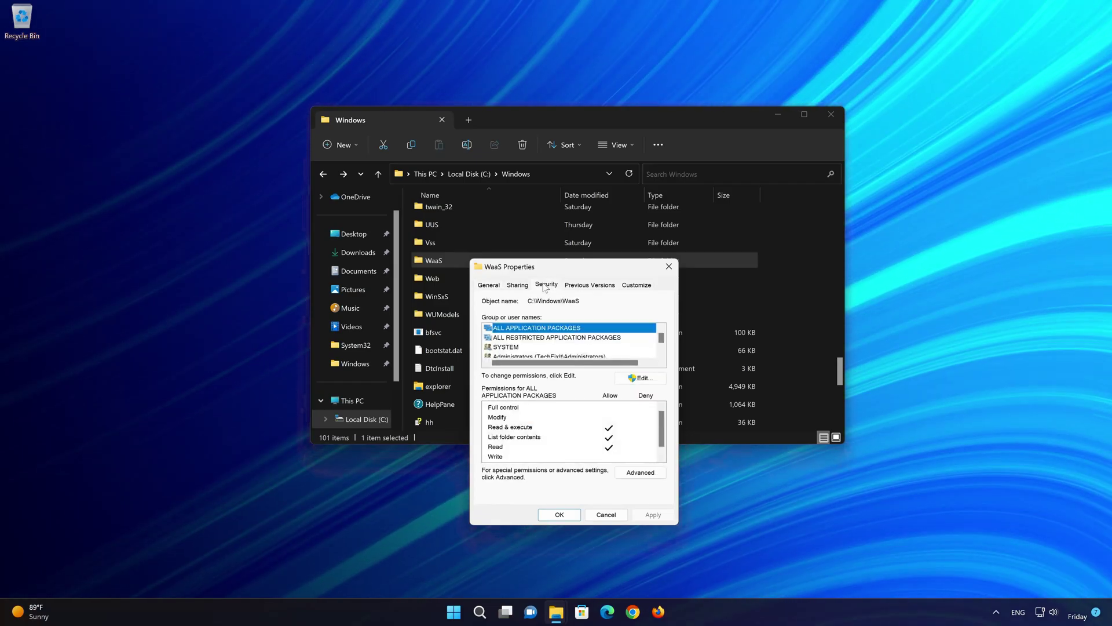
# Step: In Advanced security, set your PC account as WaaS owner, including subcontainers and objects
pyautogui.click(640, 472)
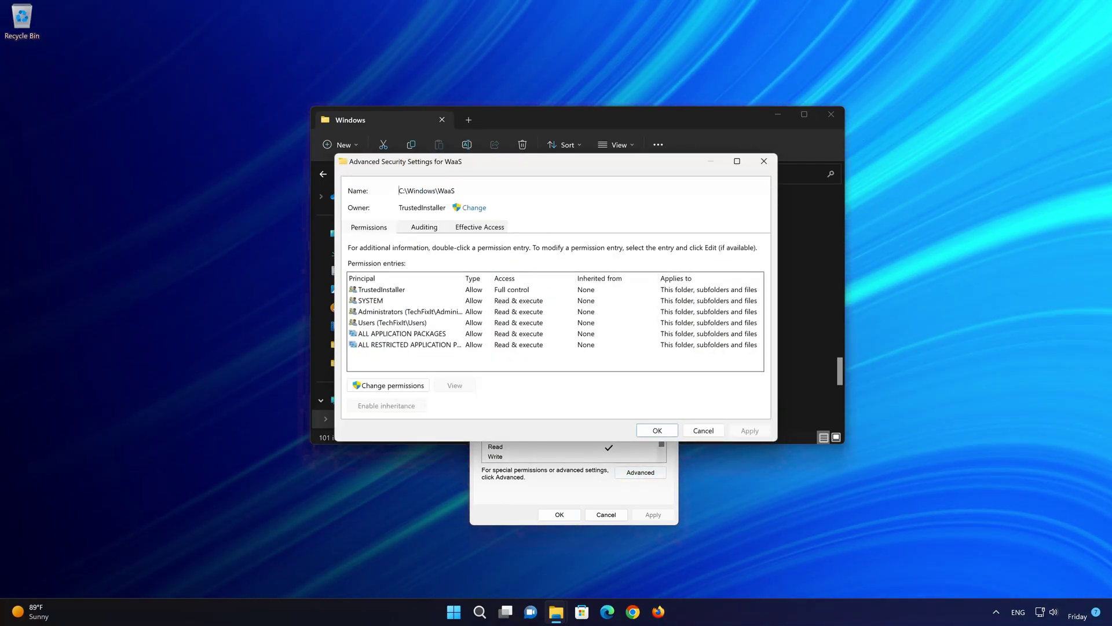
pyautogui.click(473, 208)
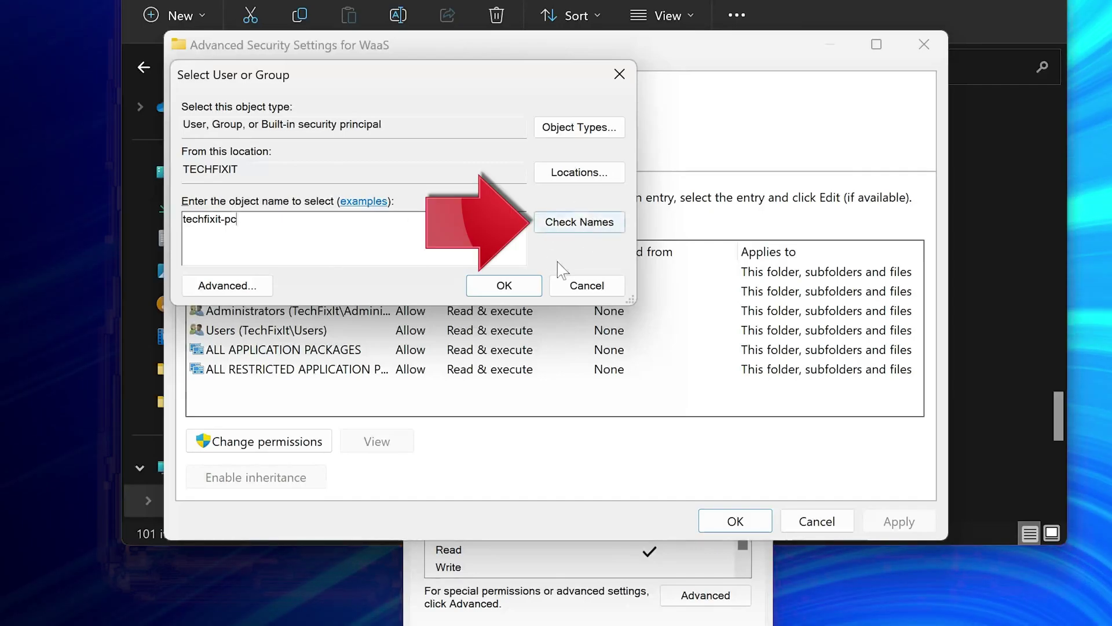
pyautogui.click(576, 226)
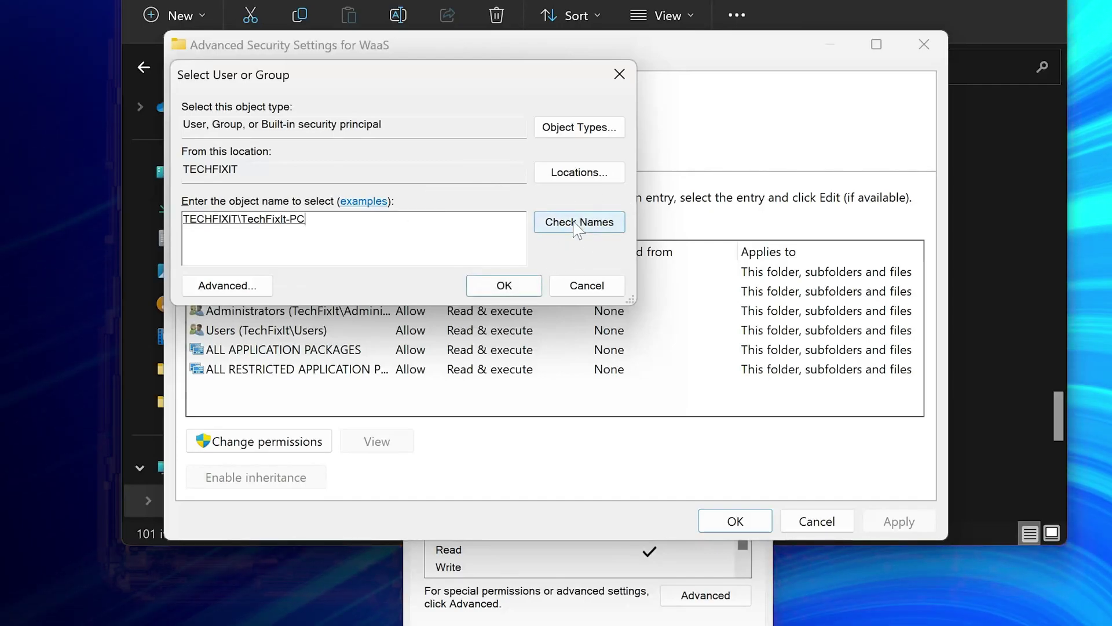
pyautogui.click(504, 286)
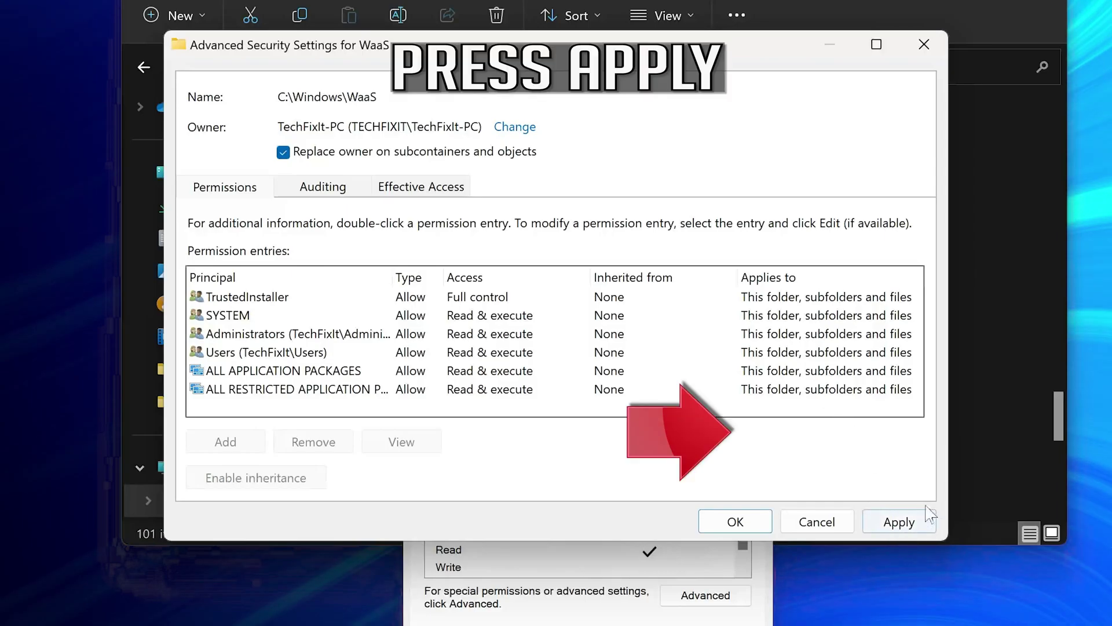
pyautogui.click(896, 523)
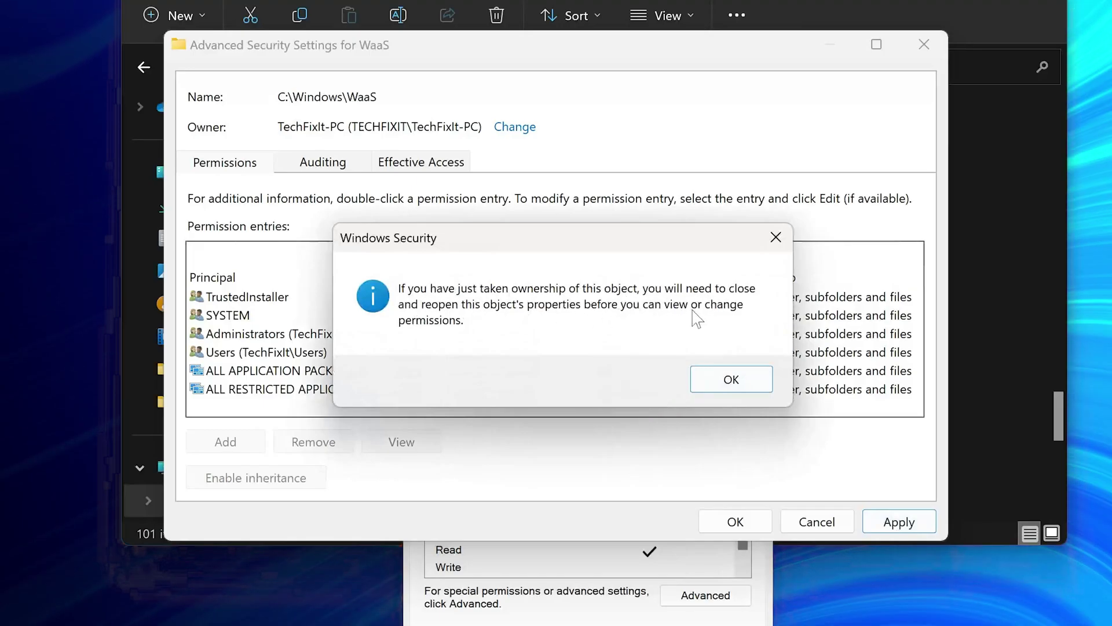
pyautogui.click(746, 382)
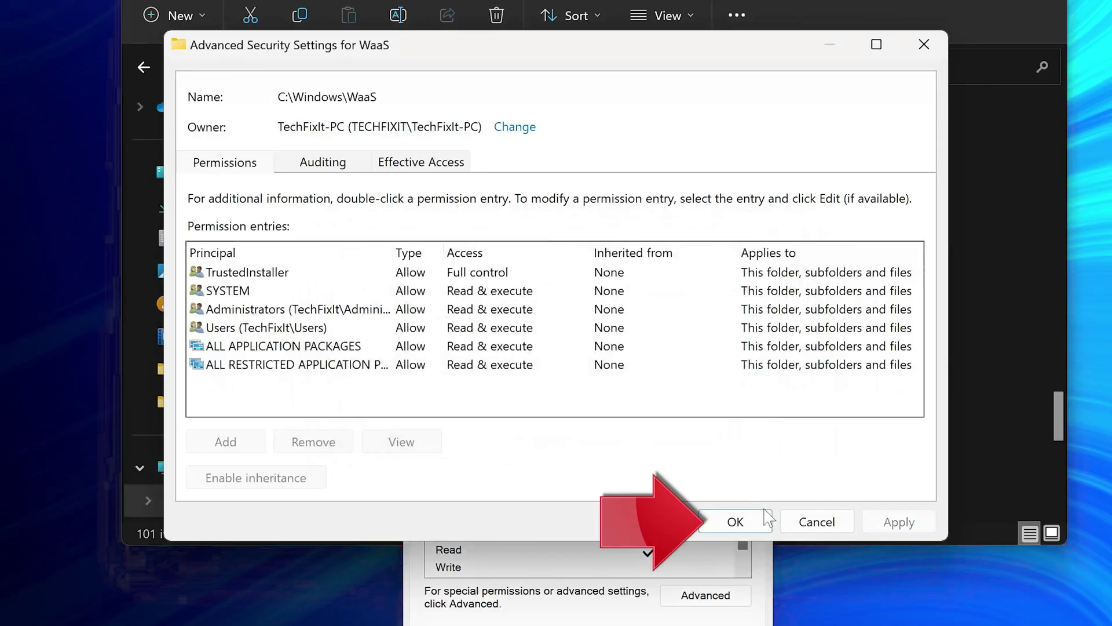
pyautogui.click(736, 521)
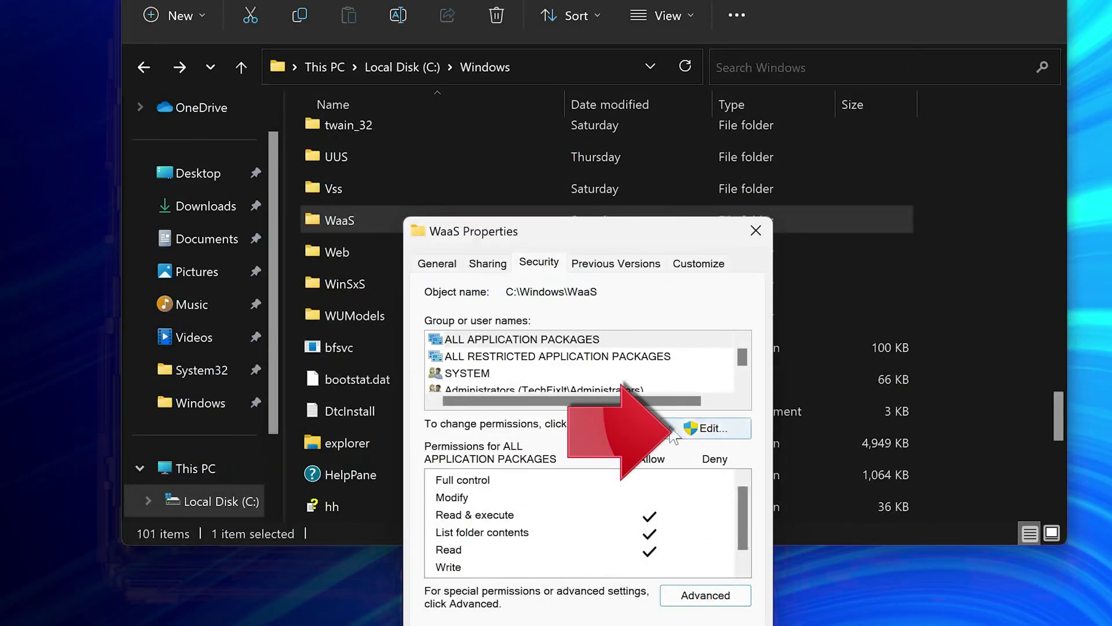
# Step: Allow Full control for Administrators on WaaS, apply it, and accept the system-folder warning
pyautogui.click(705, 429)
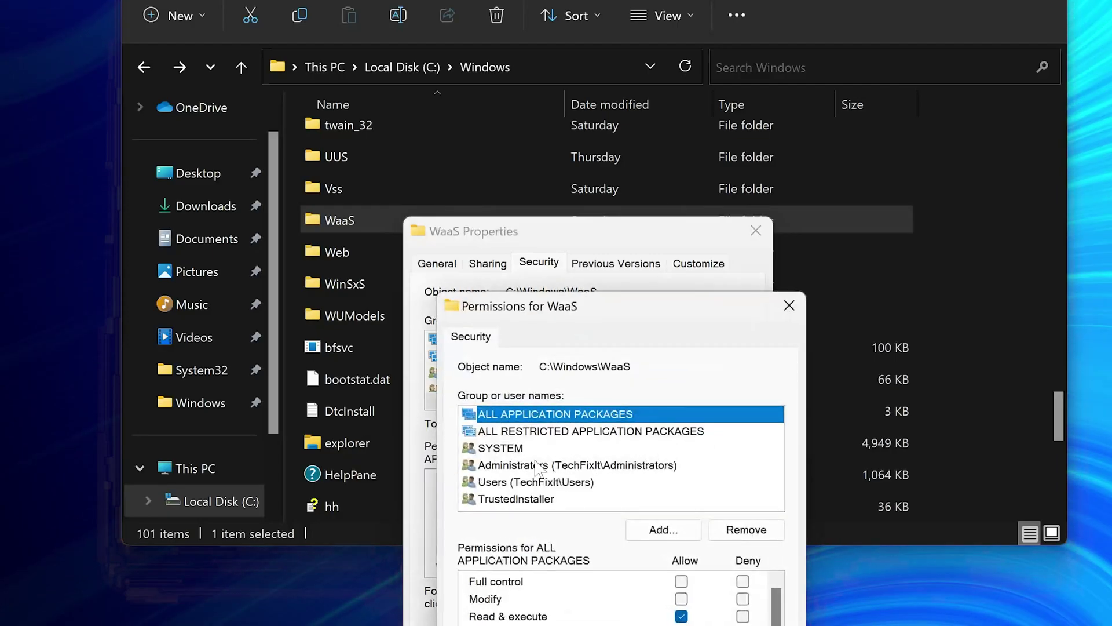
pyautogui.click(468, 465)
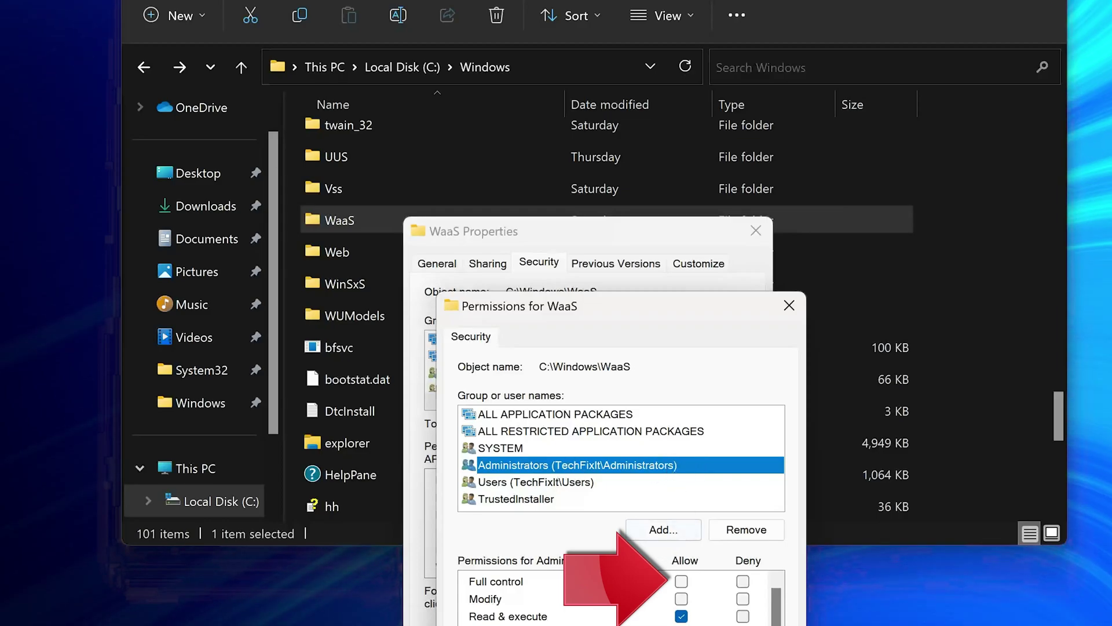
pyautogui.click(481, 582)
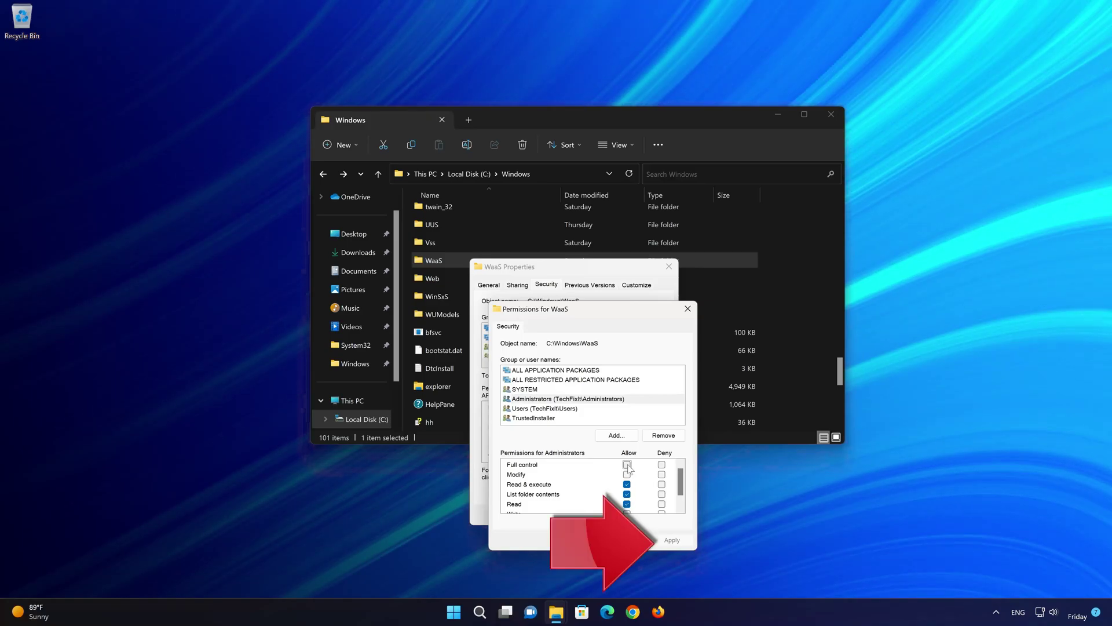
pyautogui.click(626, 464)
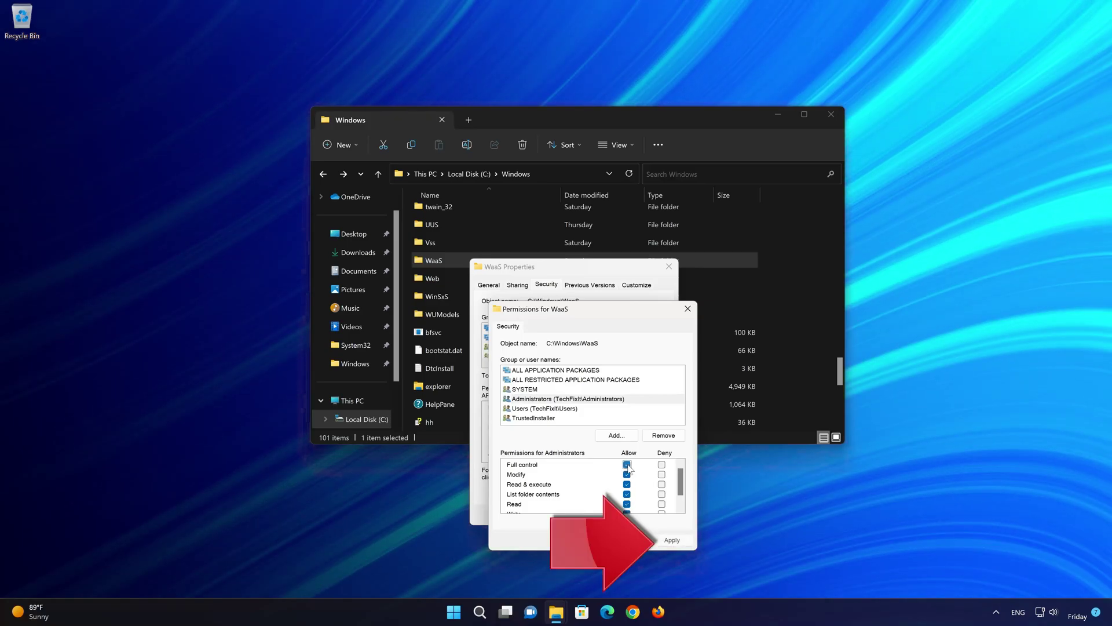
pyautogui.click(674, 541)
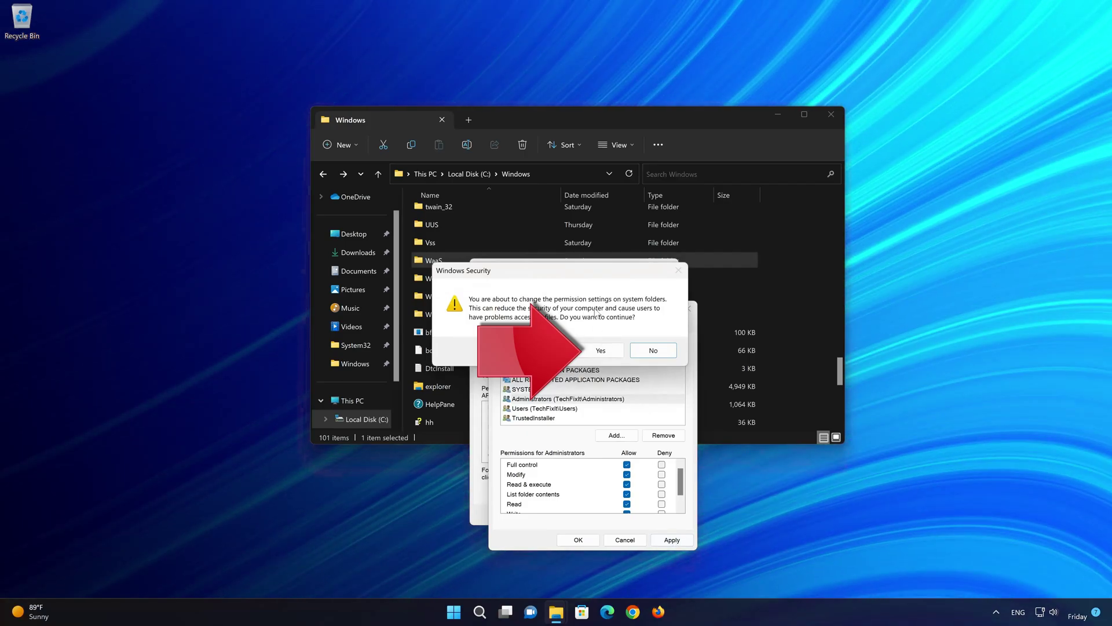
pyautogui.click(601, 351)
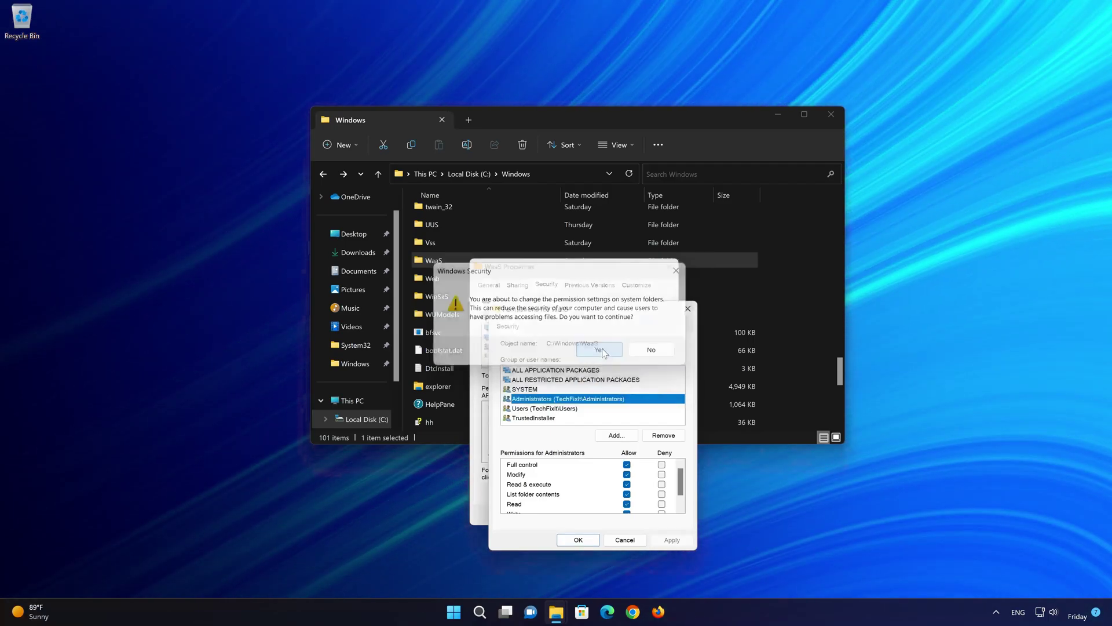
# Step: Enable 'Replace all child object permission entries' for WaaS, apply it, and confirm both prompts
pyautogui.click(590, 540)
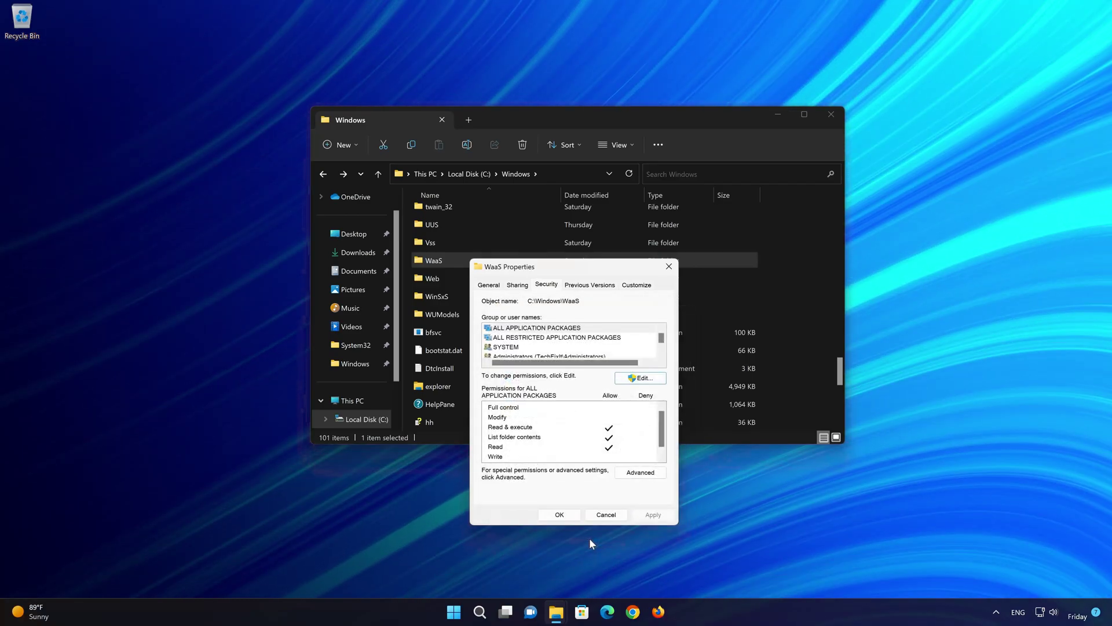
pyautogui.click(640, 473)
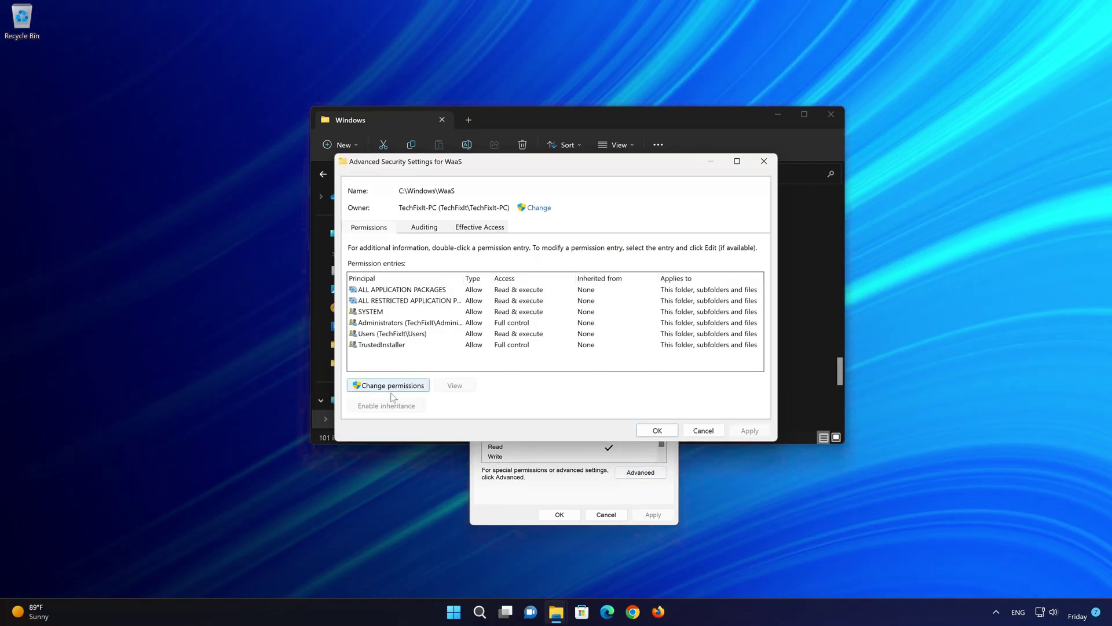
pyautogui.click(413, 387)
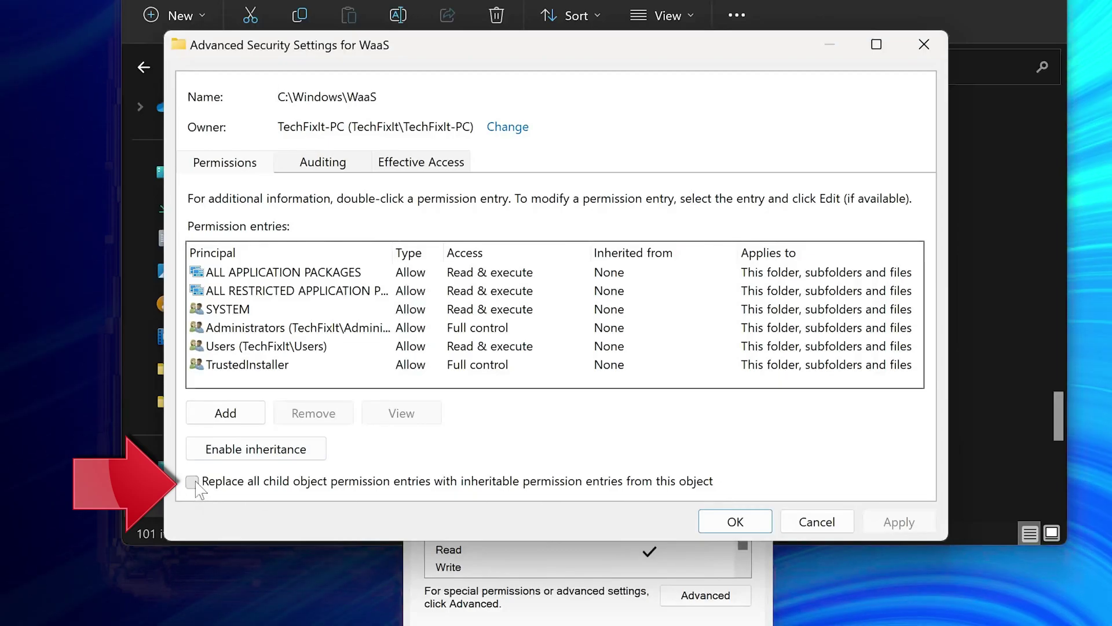
pyautogui.click(192, 483)
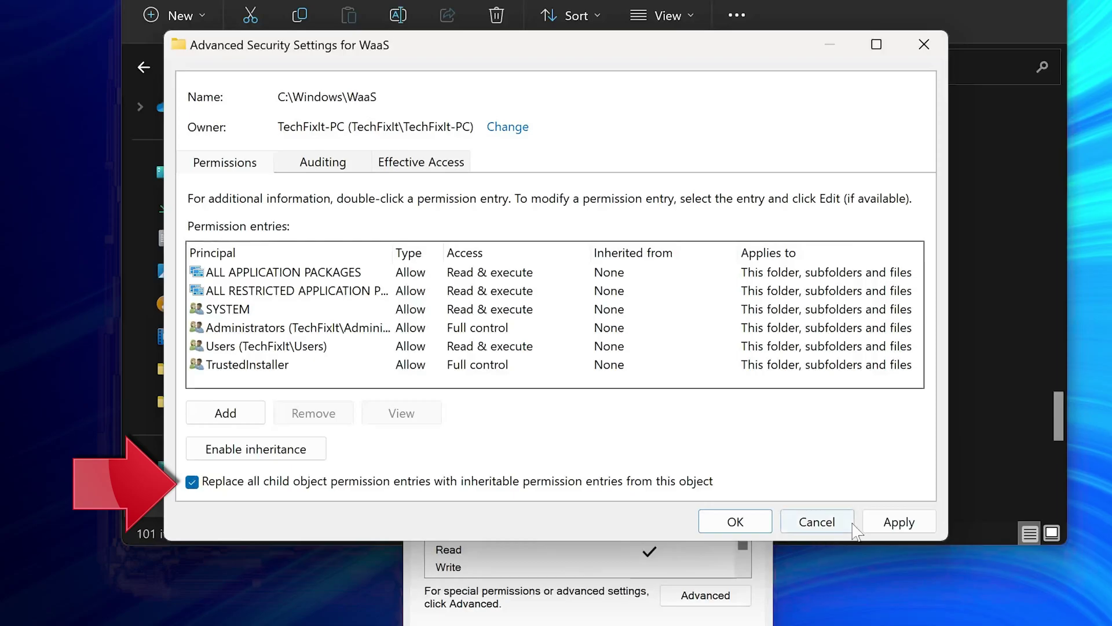
pyautogui.click(908, 529)
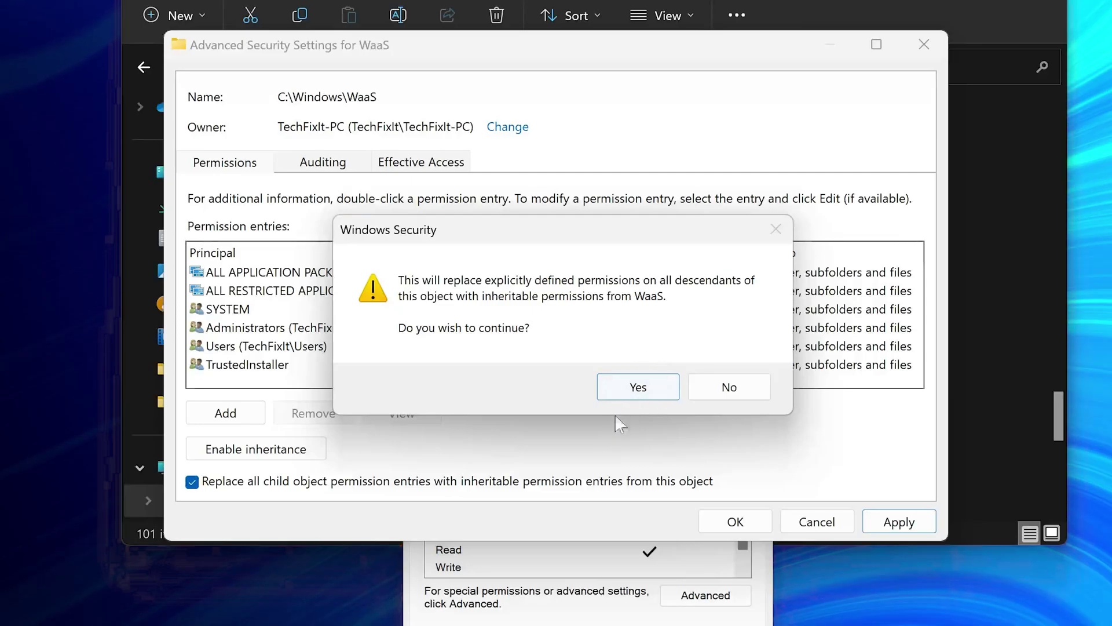
pyautogui.click(638, 387)
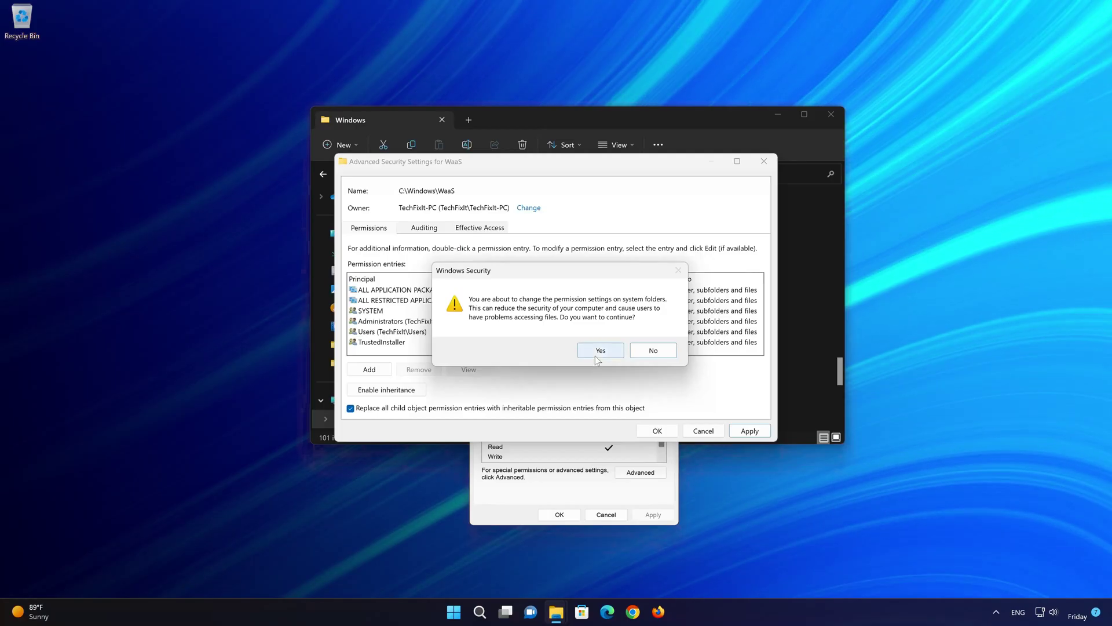
pyautogui.click(627, 388)
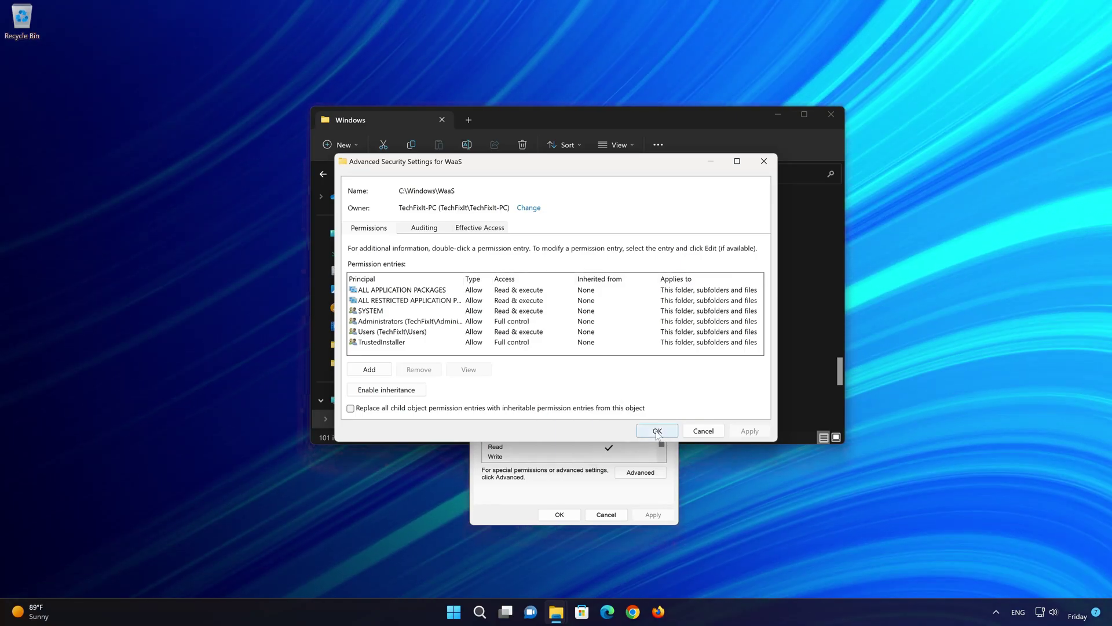
pyautogui.click(657, 432)
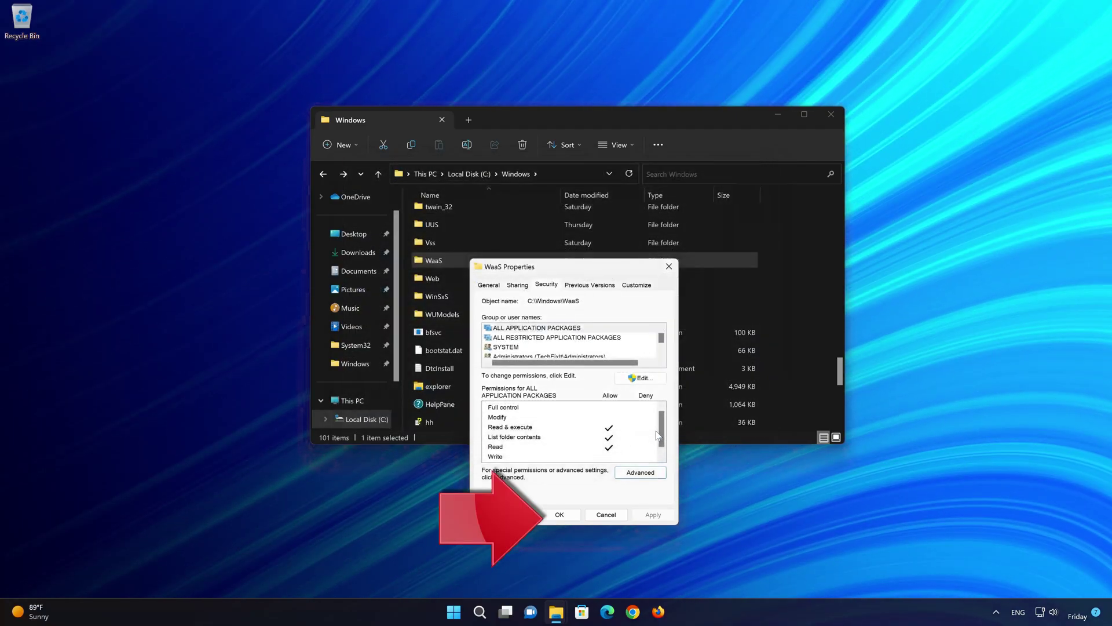
# Step: Close WaaS Properties and delete the WaaS folder from C:\Windows
pyautogui.click(560, 515)
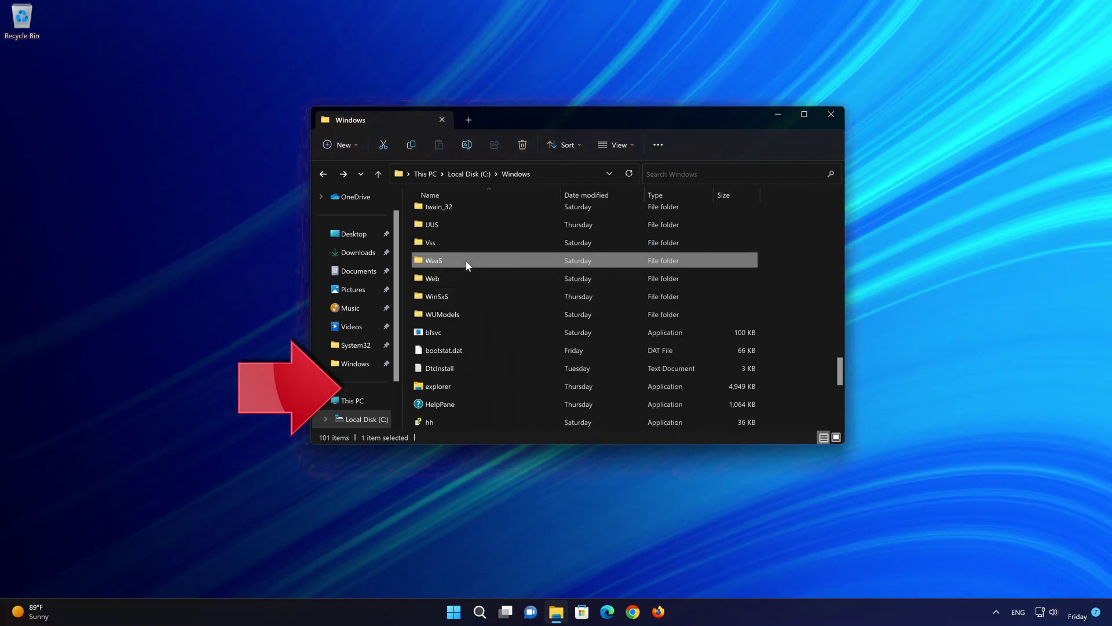
pyautogui.rightClick(466, 260)
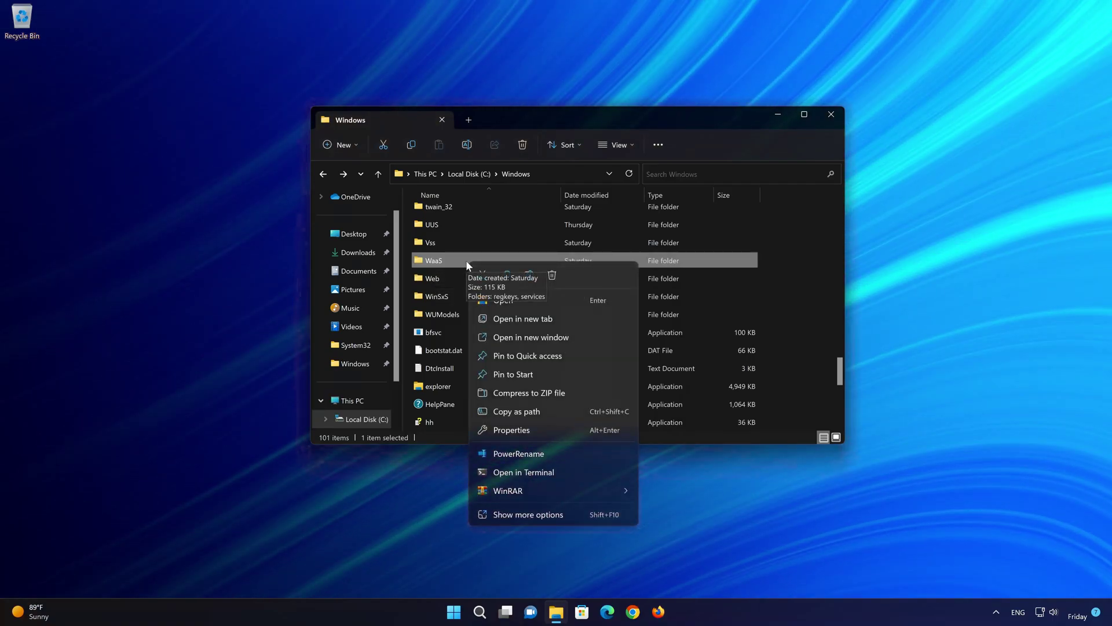
pyautogui.click(558, 278)
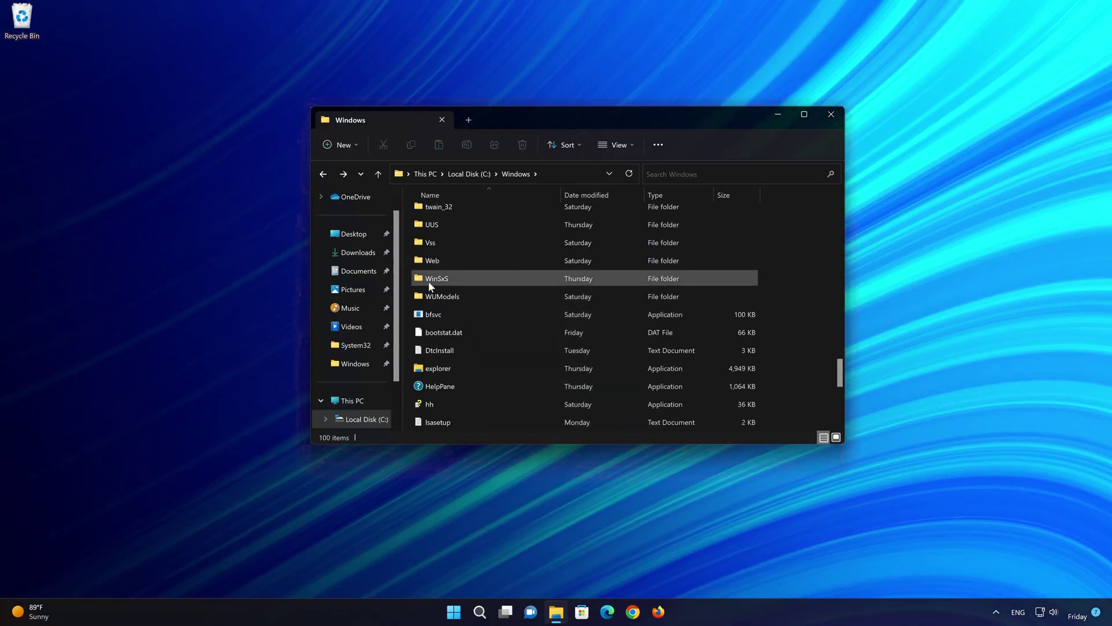
# Step: Restore WaaS from the Recycle Bin to C:\Windows, granting administrator permission
pyautogui.doubleClick(23, 22)
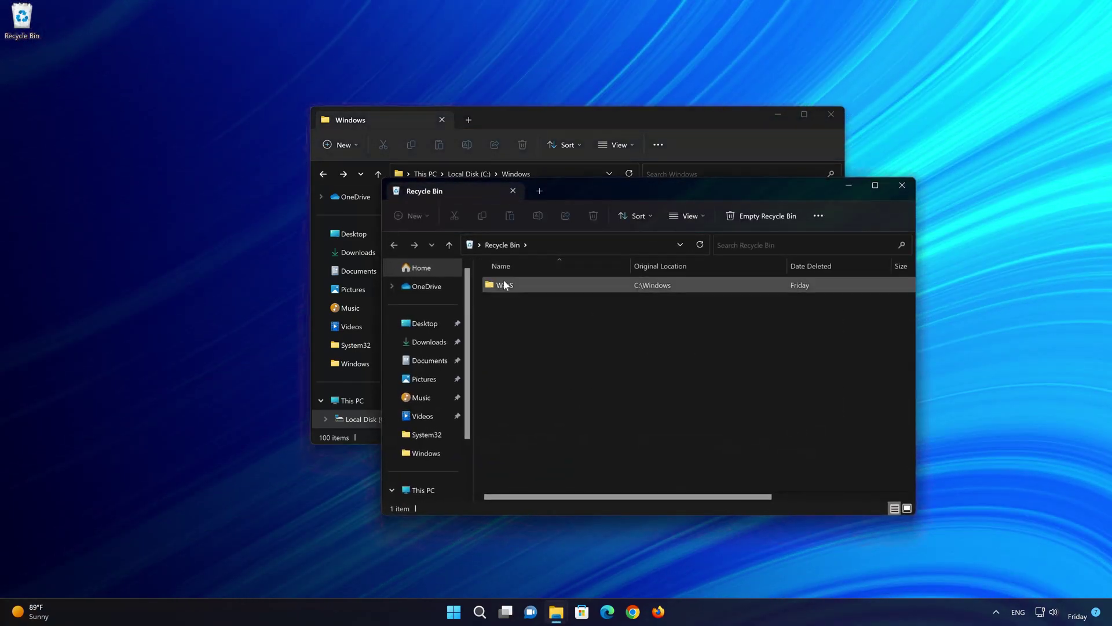
pyautogui.rightClick(504, 285)
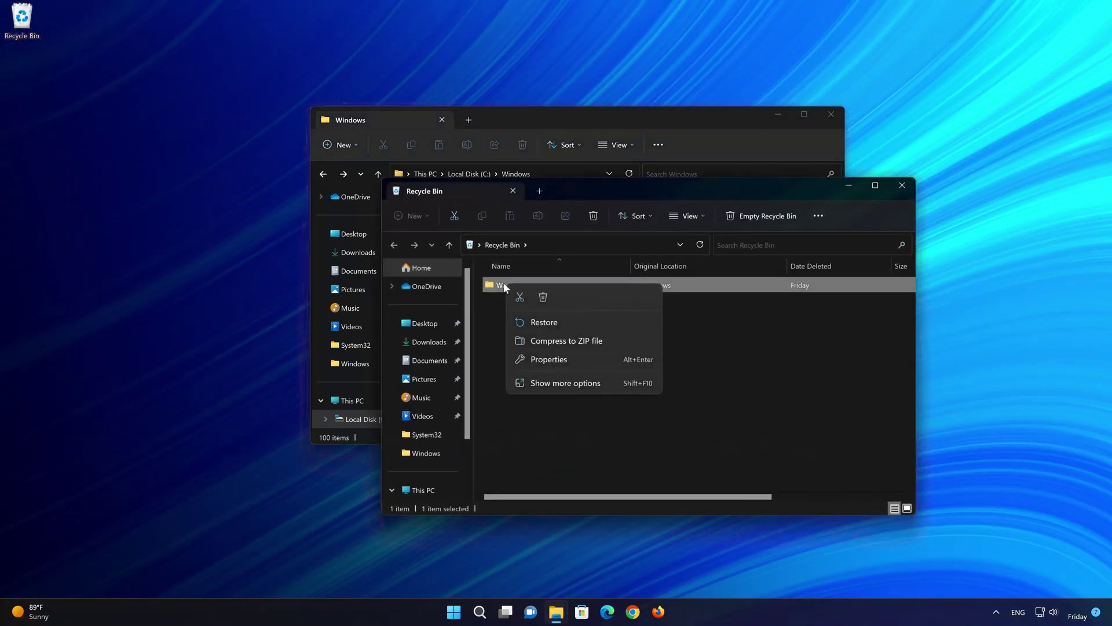
pyautogui.click(533, 322)
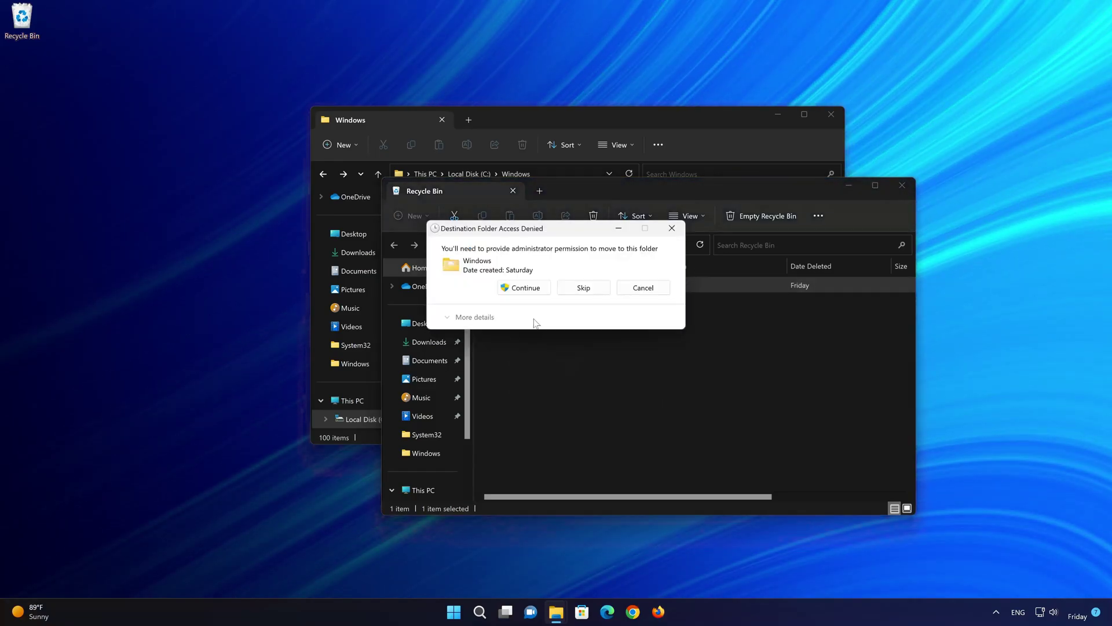
pyautogui.click(542, 288)
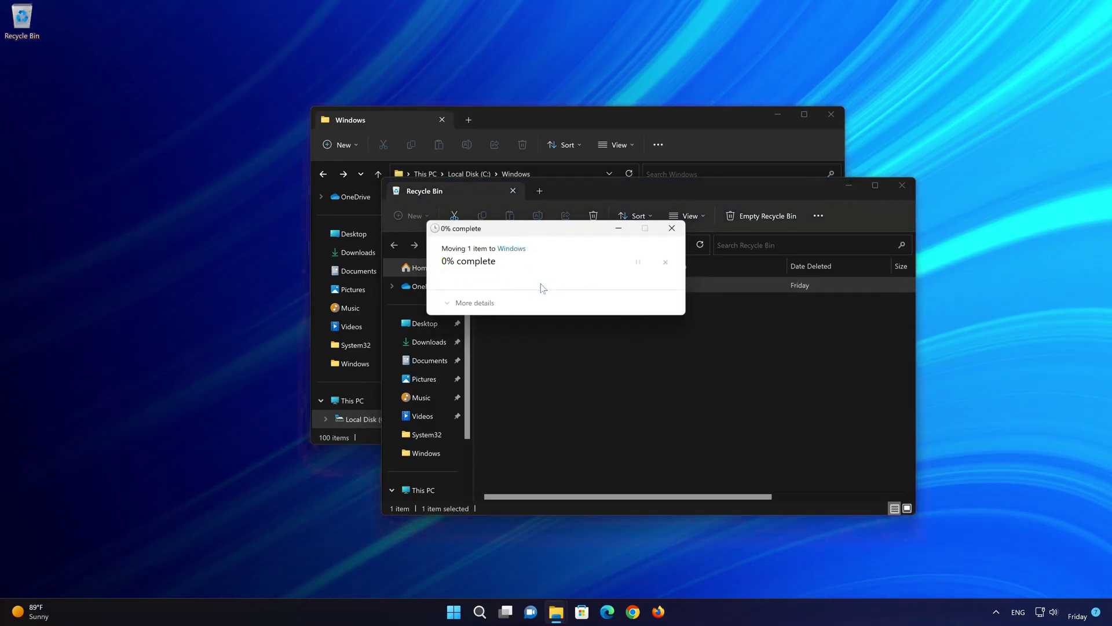